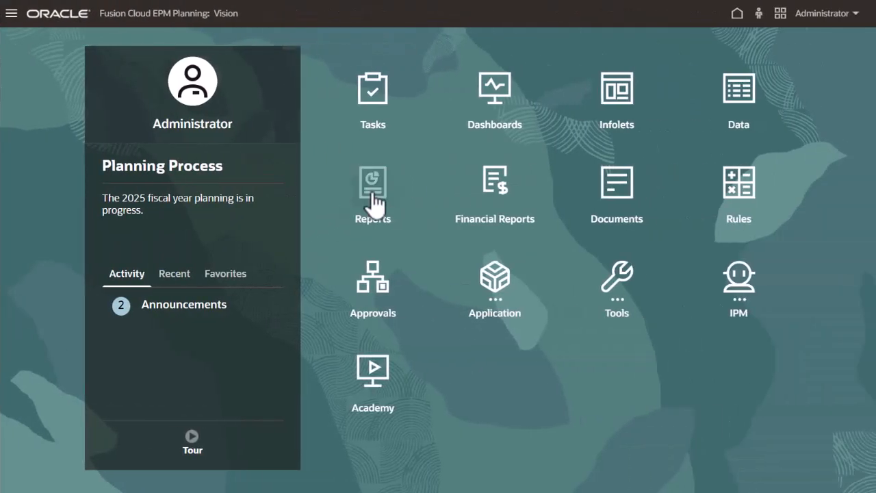
- Open the Reports repository, choose the Library folder as the location and view the available artifact type filters
{"action": "left_click", "coordinate": [372, 195]}
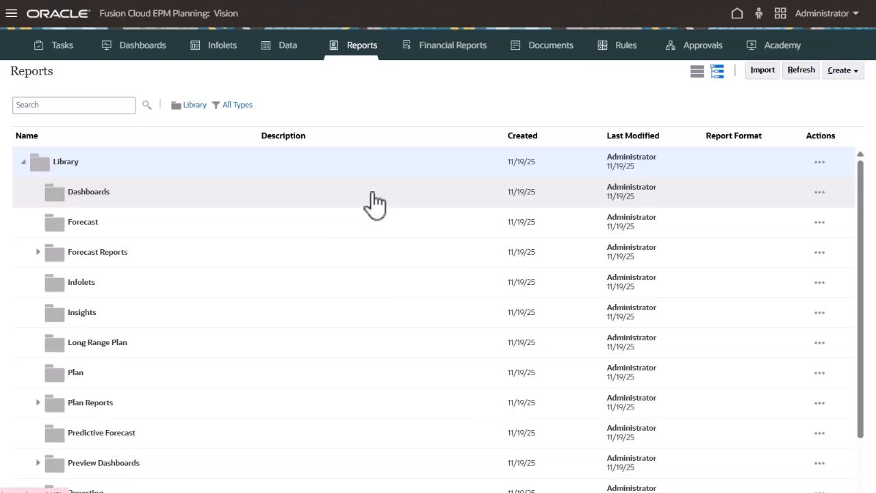
{"action": "left_click", "coordinate": [194, 106]}
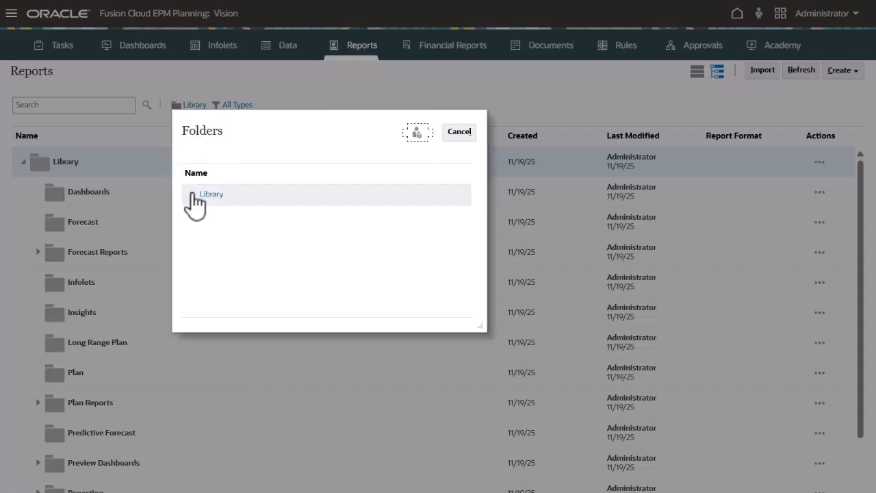
{"action": "left_click", "coordinate": [199, 195]}
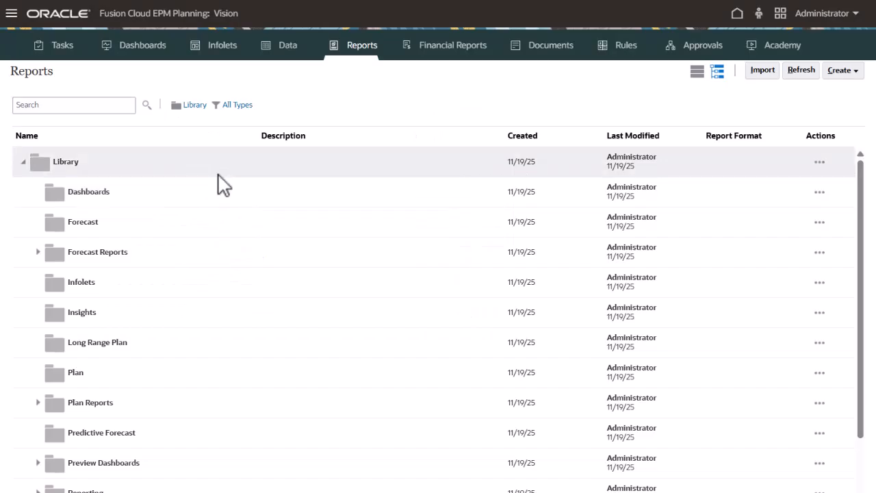
{"action": "left_click", "coordinate": [240, 106]}
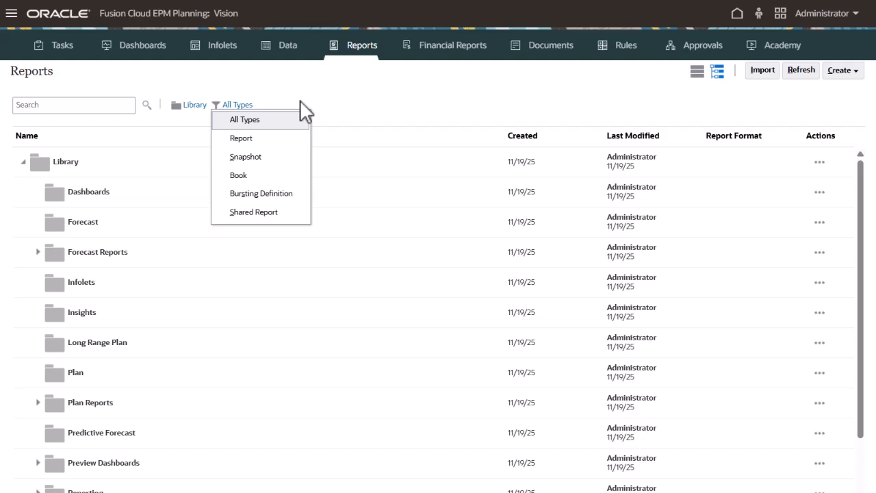
- Create a folder named Revenue inside the Library folder
{"action": "left_click", "coordinate": [820, 161]}
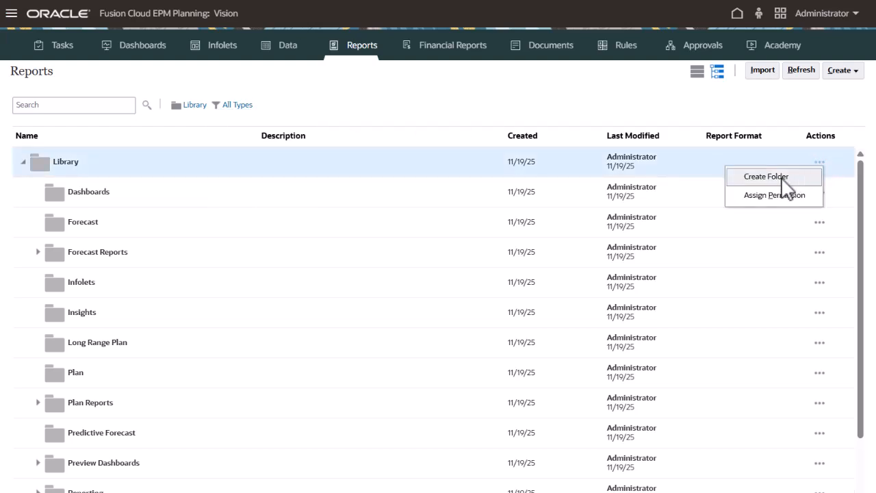
{"action": "left_click", "coordinate": [764, 177]}
{"action": "left_click", "coordinate": [536, 287]}
{"action": "type", "text": "Re"}
{"action": "left_click", "coordinate": [580, 252]}
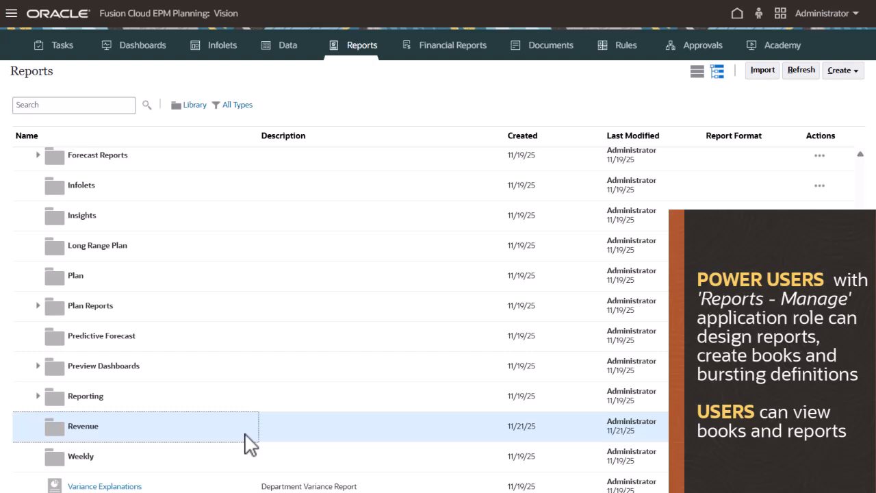
- Create a new report with a grid placed on its first sheet
{"action": "scroll", "coordinate": [486, 297], "scroll_direction": "up", "scroll_amount": 3}
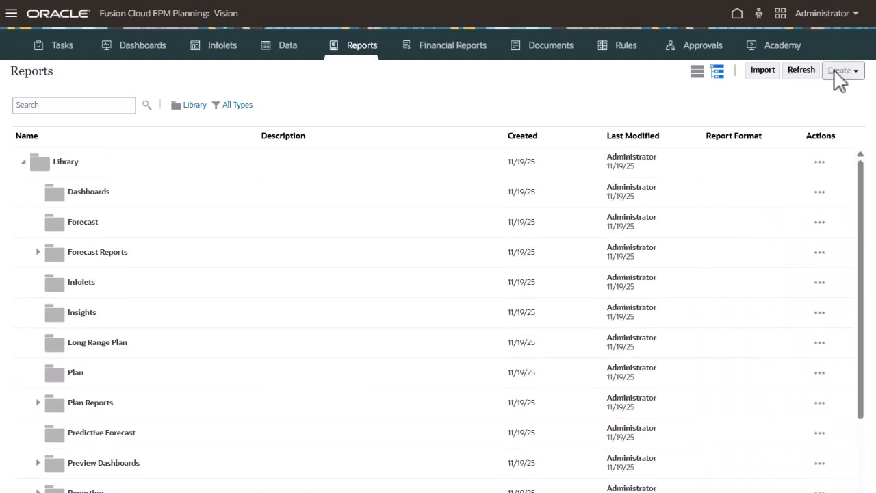
{"action": "left_click", "coordinate": [841, 76]}
{"action": "left_click", "coordinate": [783, 95]}
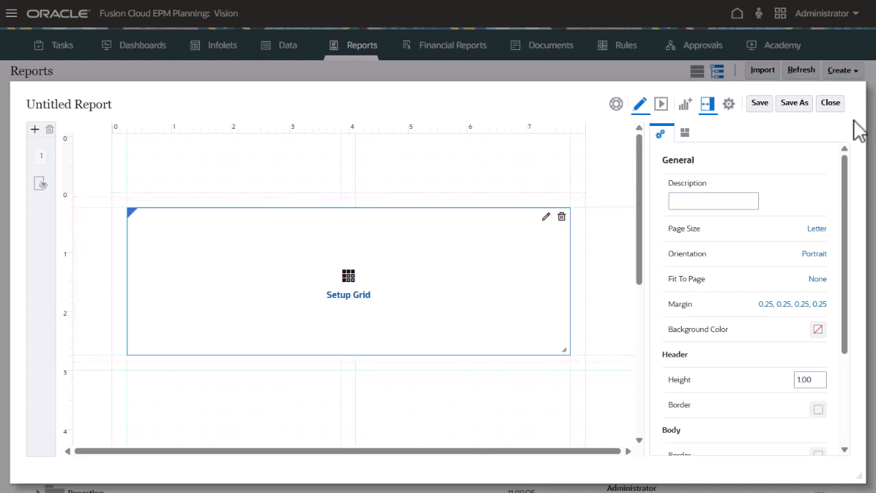
- Add a second sheet to the report and view the hidden sheet before returning to the first sheet
{"action": "left_click", "coordinate": [35, 129]}
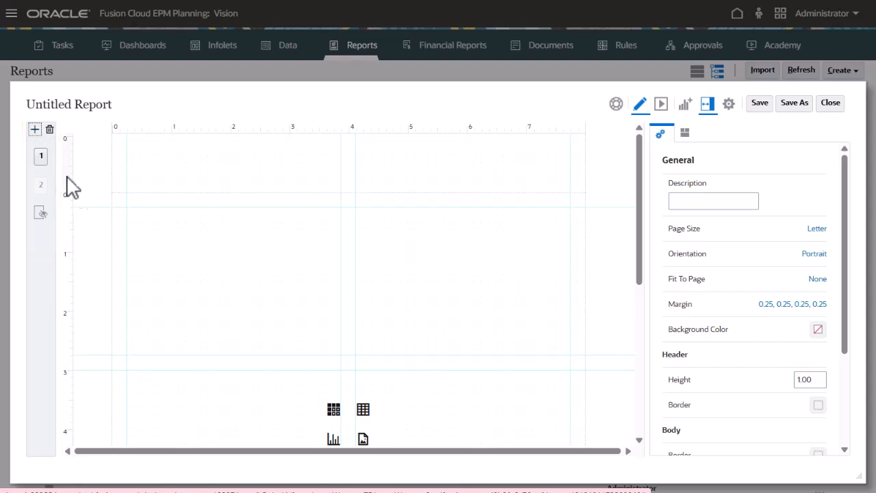
{"action": "scroll", "coordinate": [171, 239], "scroll_direction": "down", "scroll_amount": 2}
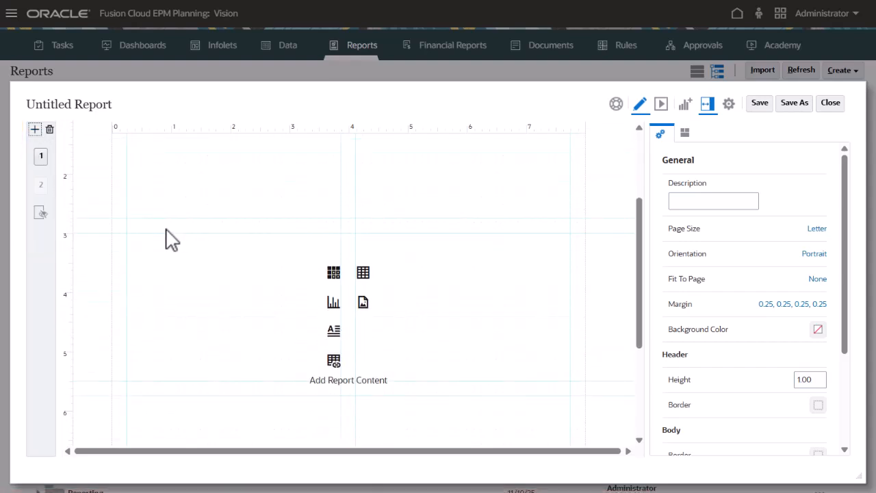
{"action": "left_click", "coordinate": [41, 214]}
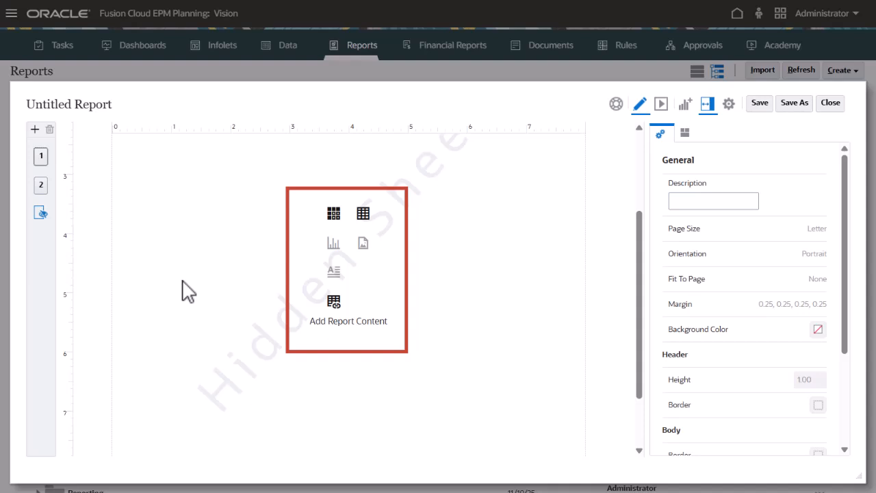
{"action": "left_click", "coordinate": [49, 186]}
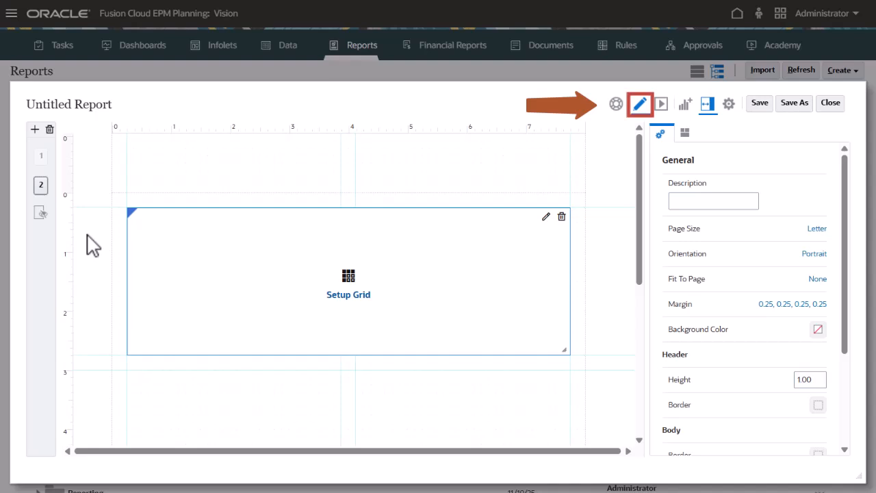
- Set the report's description to "Revenue by Territory"
{"action": "left_click", "coordinate": [684, 104]}
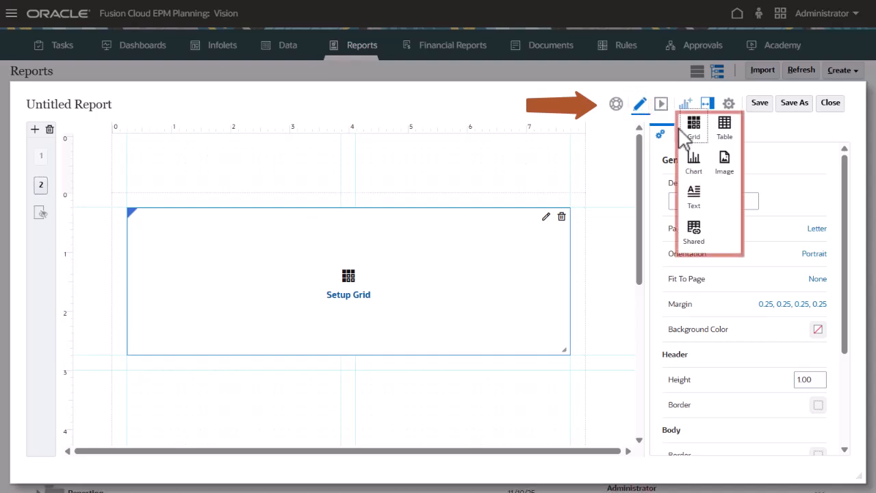
{"action": "left_click", "coordinate": [709, 109]}
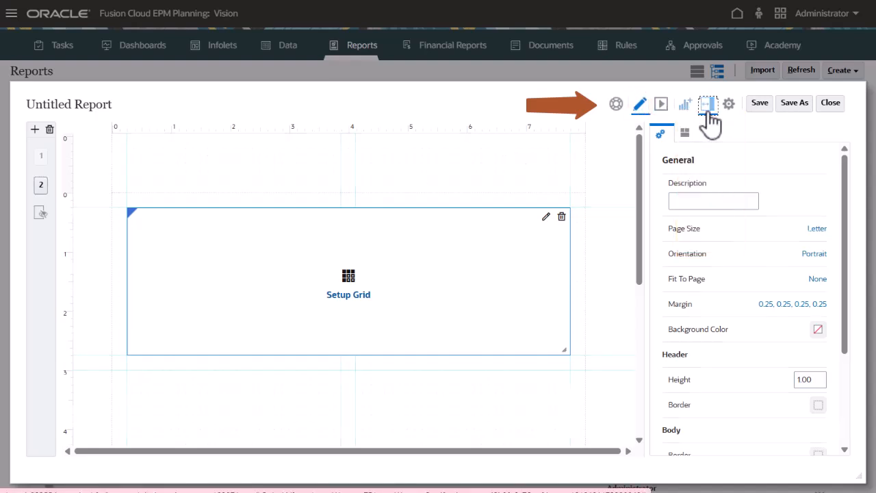
{"action": "left_click", "coordinate": [708, 109]}
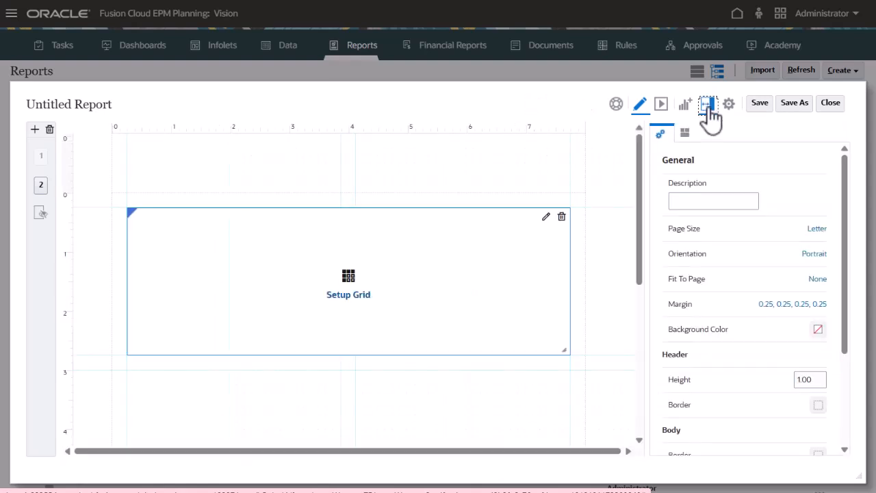
{"action": "left_click", "coordinate": [703, 200]}
{"action": "type", "text": "Revenue by Territory"}
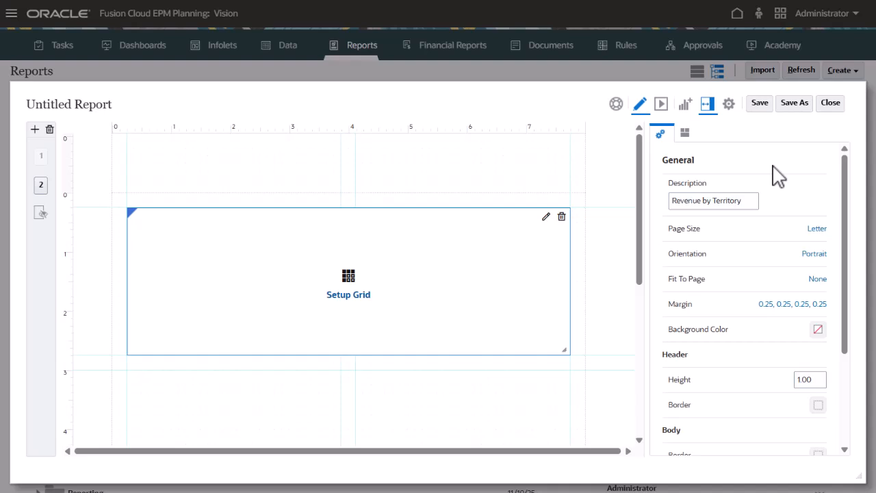
- Set up the grid on the first sheet with Vision Plan2 as its data source
{"action": "left_click", "coordinate": [352, 296]}
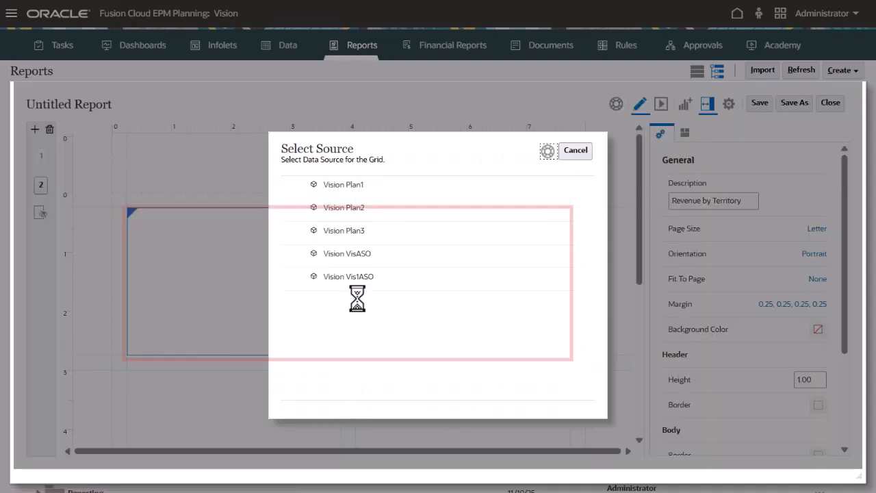
{"action": "left_click", "coordinate": [407, 211]}
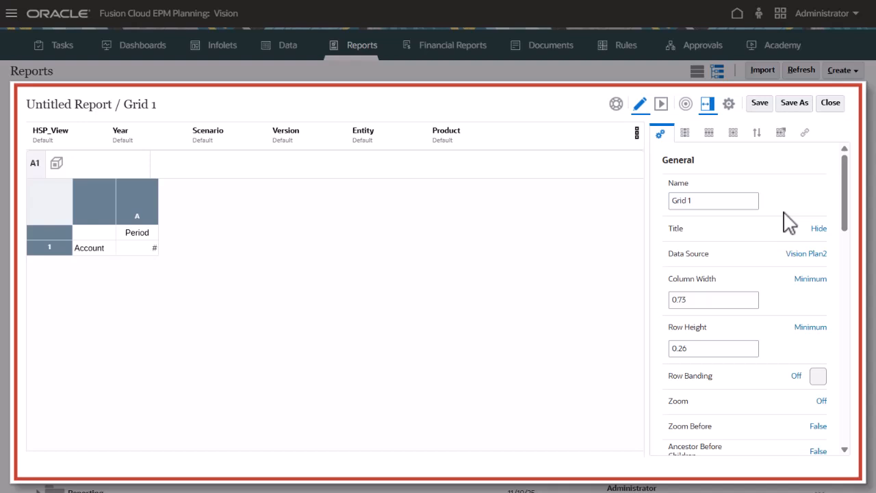
- Examine the grid's general, column, row, cell, sorting and drill-to-content properties
{"action": "scroll", "coordinate": [788, 221], "scroll_direction": "down", "scroll_amount": 5}
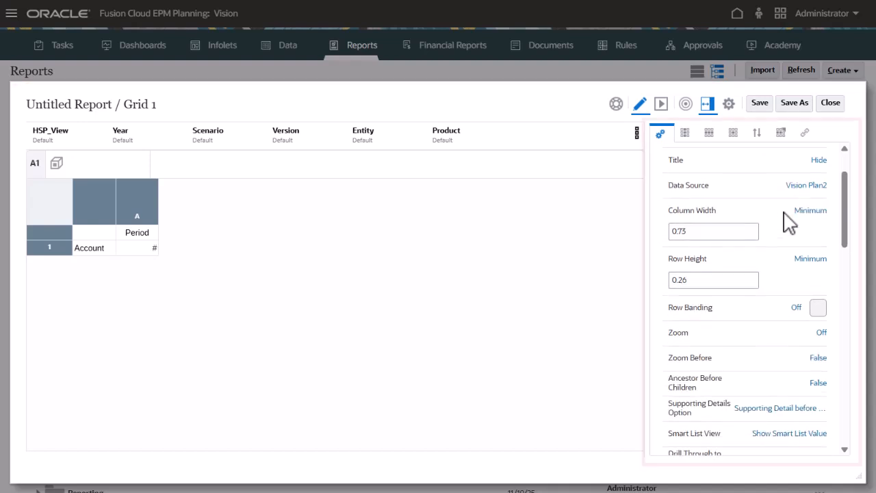
{"action": "scroll", "coordinate": [788, 221], "scroll_direction": "down", "scroll_amount": 4}
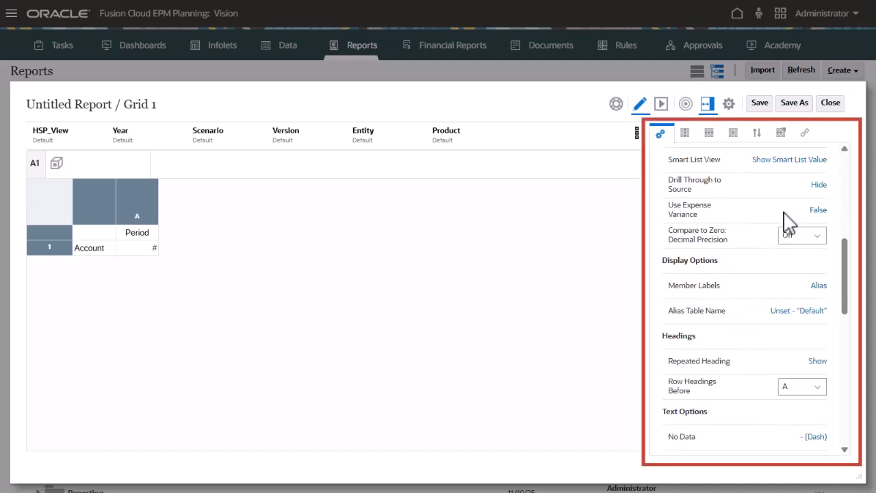
{"action": "scroll", "coordinate": [787, 221], "scroll_direction": "down", "scroll_amount": 2}
{"action": "scroll", "coordinate": [787, 220], "scroll_direction": "up", "scroll_amount": 10}
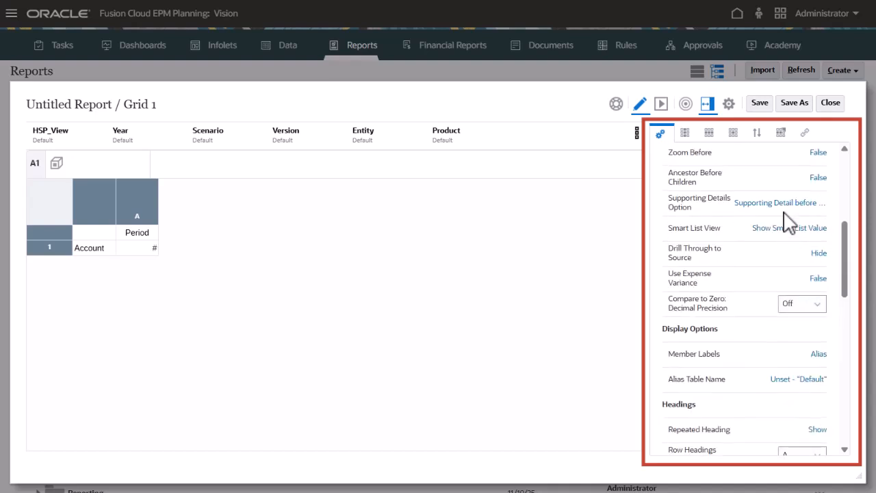
{"action": "left_click", "coordinate": [41, 204]}
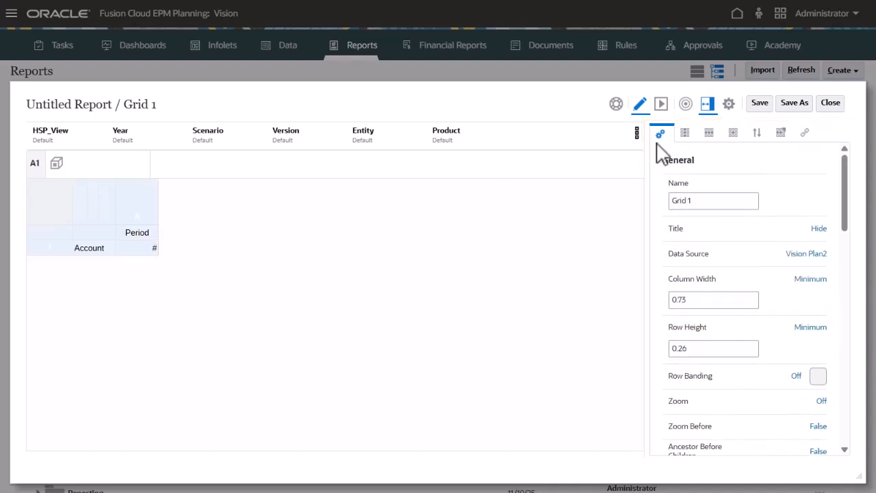
{"action": "left_click", "coordinate": [685, 133]}
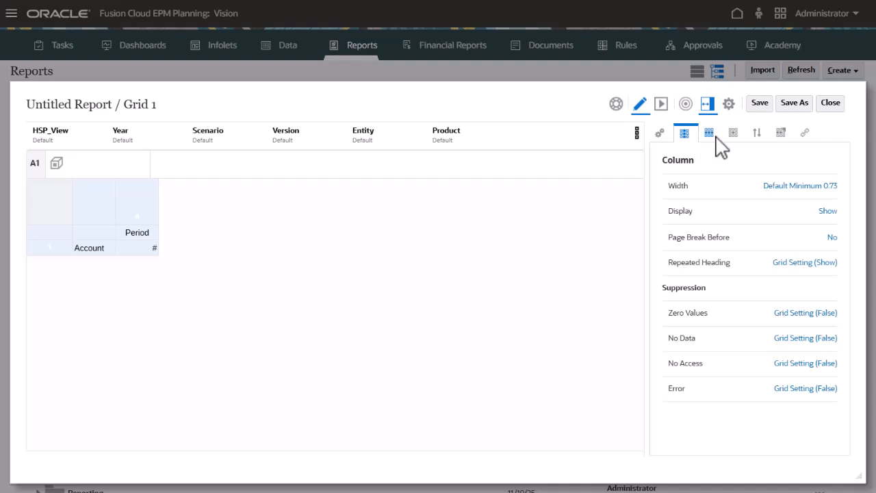
{"action": "left_click", "coordinate": [714, 135]}
{"action": "left_click", "coordinate": [735, 134]}
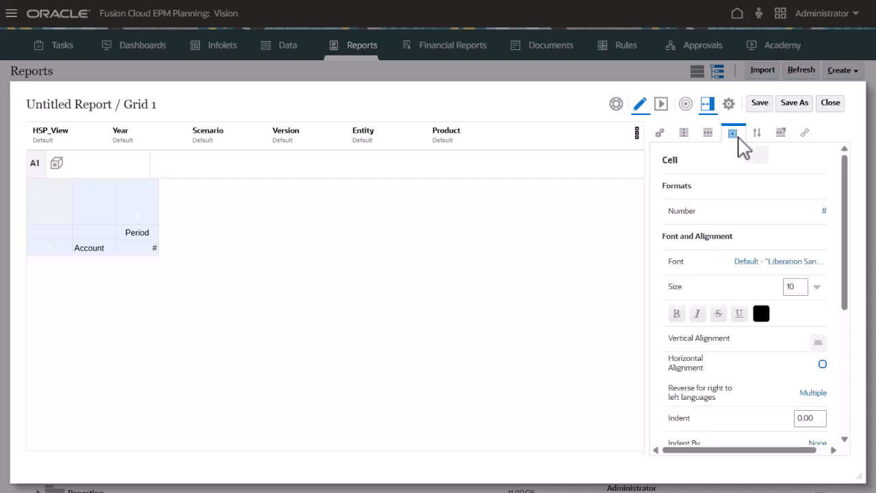
{"action": "left_click", "coordinate": [757, 135]}
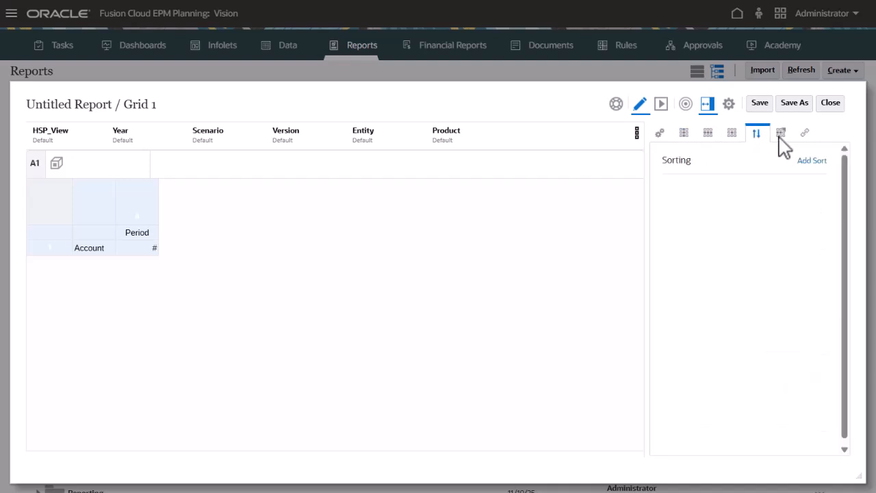
{"action": "left_click", "coordinate": [780, 134]}
{"action": "left_click", "coordinate": [806, 135]}
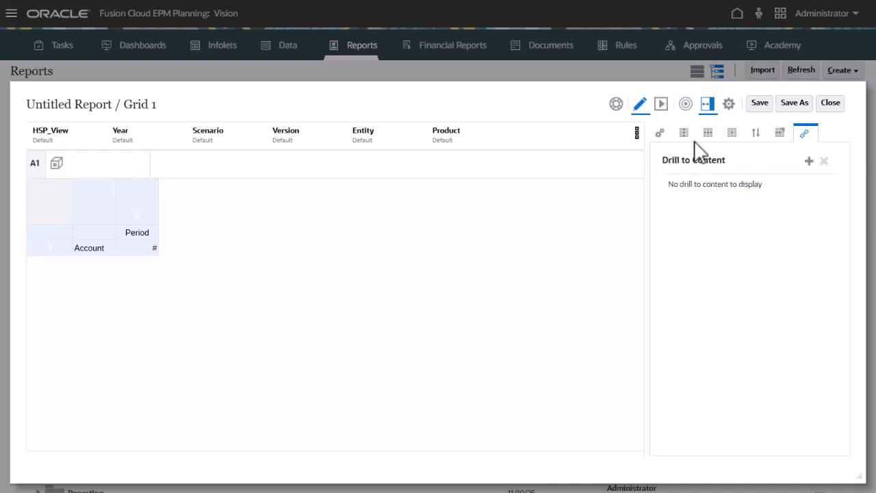
- Change the grid's data source to Vision Plan1
{"action": "left_click", "coordinate": [661, 134]}
{"action": "left_click", "coordinate": [808, 254]}
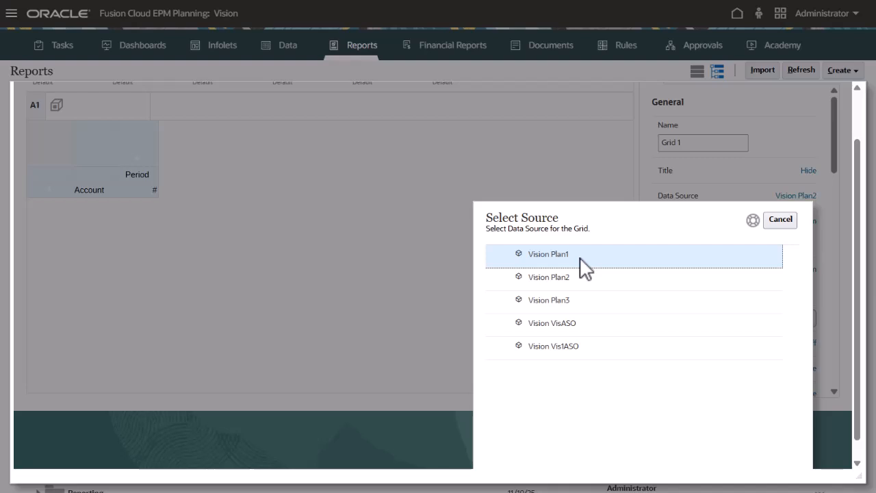
{"action": "left_click", "coordinate": [581, 266]}
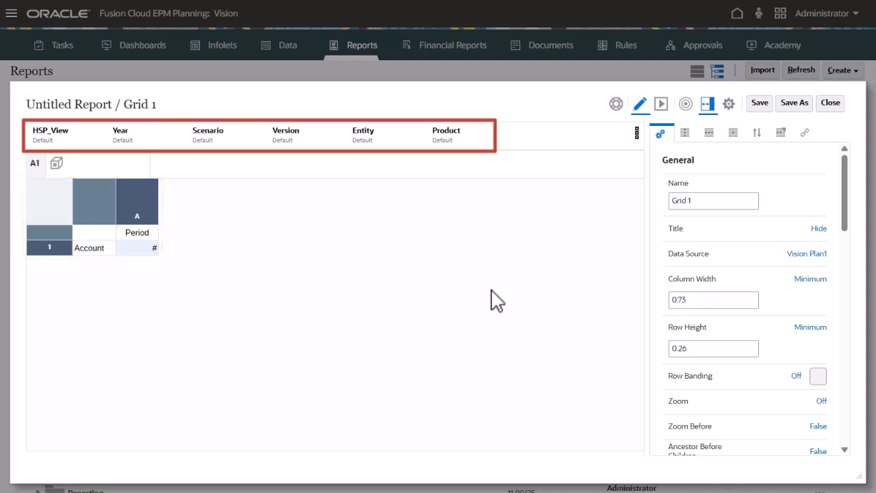
- Arrange the grid layout with Entity in the rows, Scenario in the columns, and Account and Period in the POV
{"action": "left_click", "coordinate": [687, 104]}
{"action": "left_click_drag", "start_coordinate": [312, 141], "coordinate": [270, 198]}
{"action": "left_click_drag", "start_coordinate": [427, 140], "coordinate": [164, 137]}
{"action": "left_click_drag", "start_coordinate": [496, 137], "coordinate": [175, 139]}
{"action": "left_click_drag", "start_coordinate": [409, 137], "coordinate": [327, 171]}
{"action": "left_click_drag", "start_coordinate": [301, 199], "coordinate": [299, 135]}
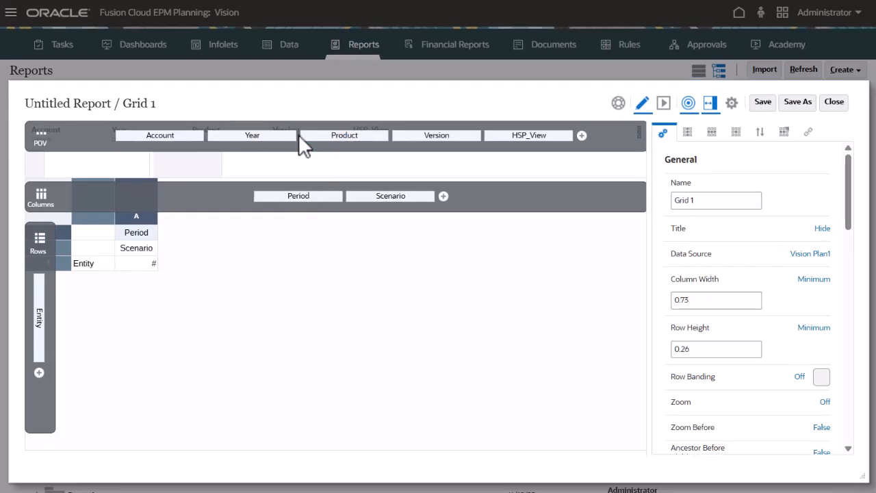
{"action": "left_click", "coordinate": [689, 104]}
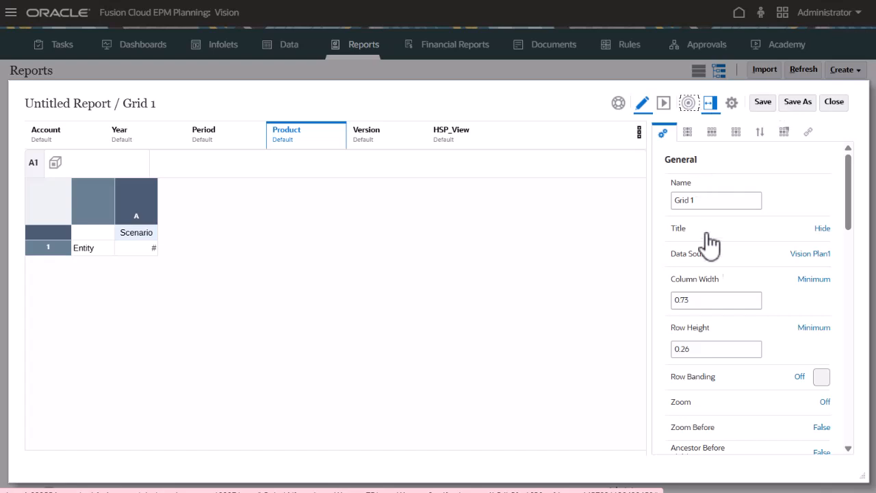
- Set the grid's member labels display option to Alias
{"action": "scroll", "coordinate": [749, 336], "scroll_direction": "down", "scroll_amount": 5}
{"action": "scroll", "coordinate": [748, 334], "scroll_direction": "down", "scroll_amount": 2}
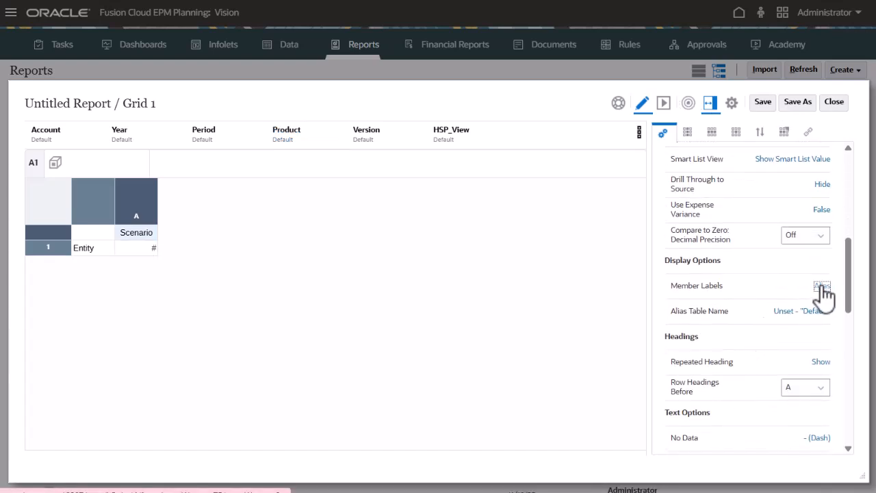
{"action": "left_click", "coordinate": [821, 287]}
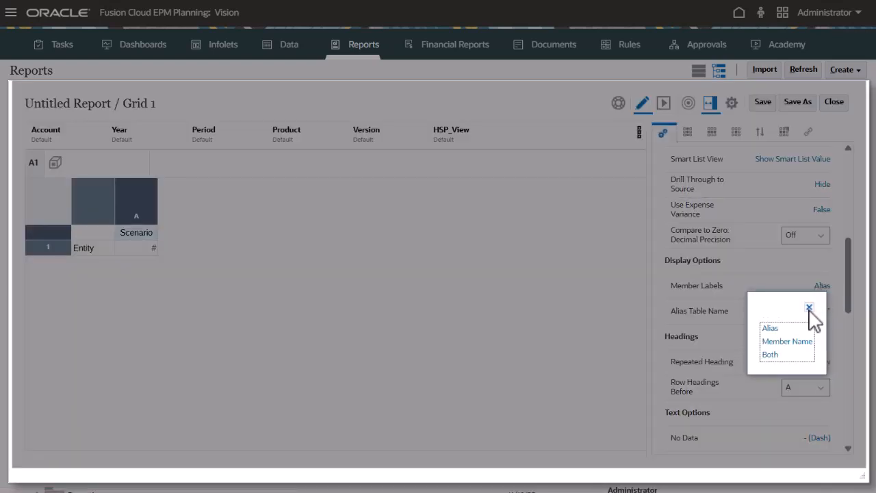
{"action": "left_click", "coordinate": [771, 330]}
- Set the Scenario column heading to use the member alias
{"action": "left_click", "coordinate": [136, 233]}
{"action": "left_click", "coordinate": [56, 165]}
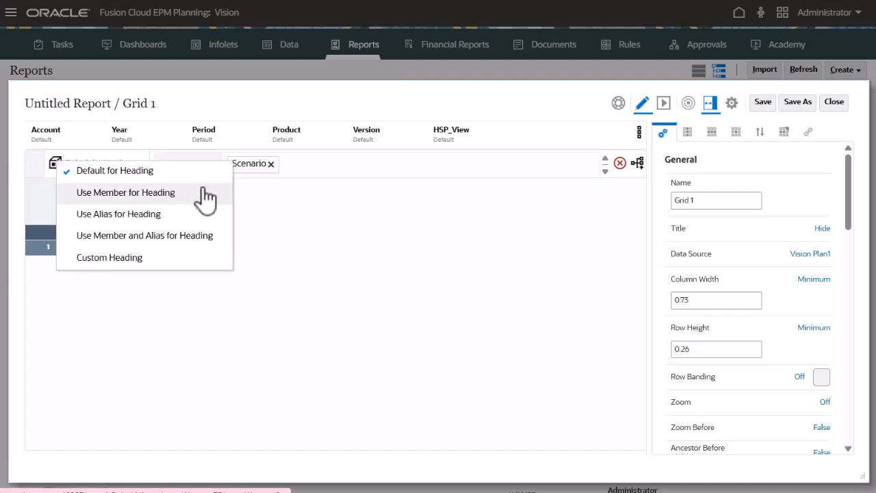
{"action": "left_click", "coordinate": [177, 193]}
{"action": "left_click", "coordinate": [252, 224]}
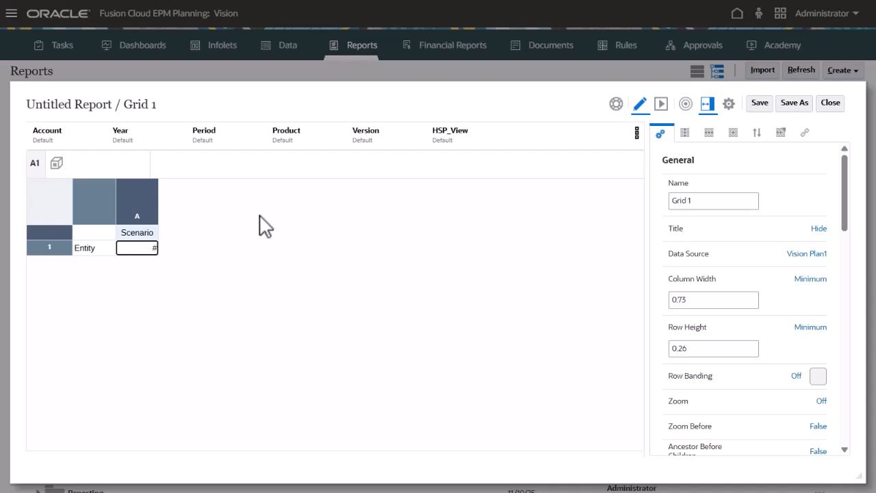
{"action": "left_click", "coordinate": [144, 232]}
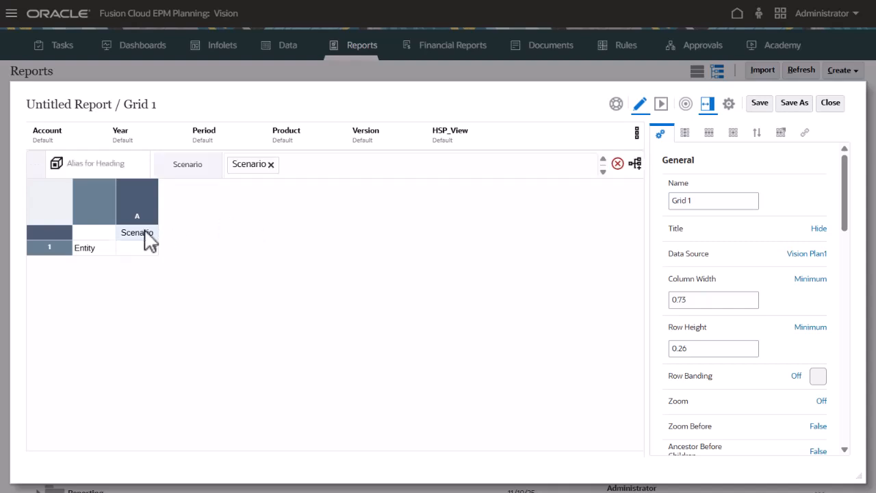
- Replace the Scenario column's member selection with Actual and Plan
{"action": "left_click", "coordinate": [634, 165]}
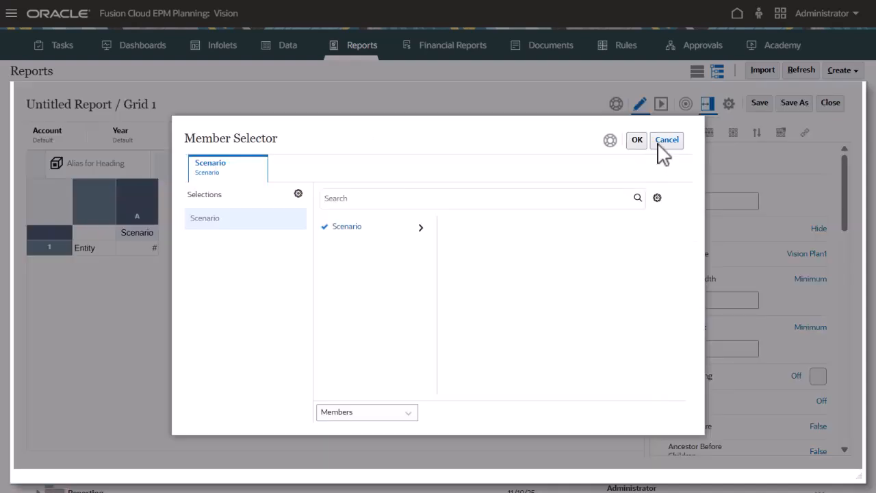
{"action": "left_click", "coordinate": [635, 141]}
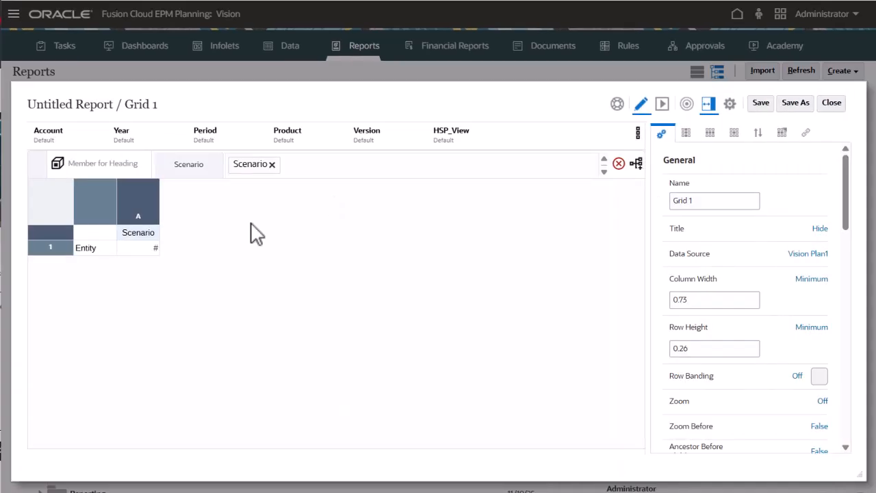
{"action": "right_click", "coordinate": [153, 228]}
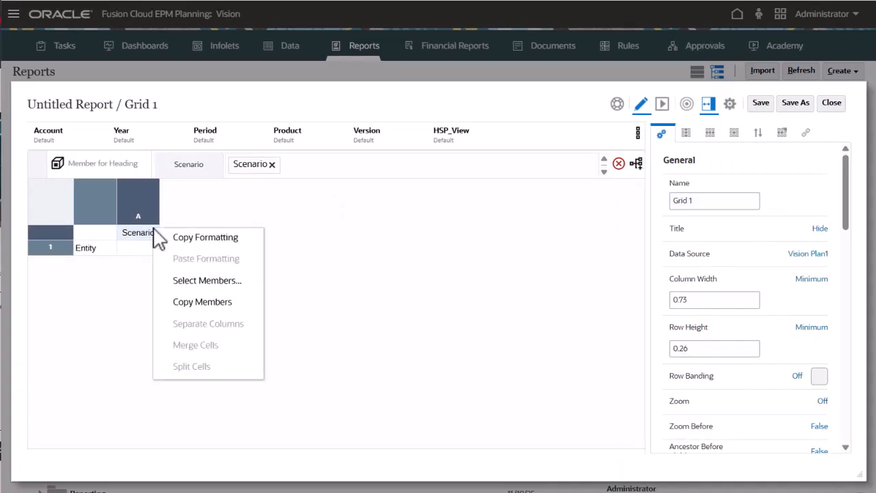
{"action": "left_click", "coordinate": [222, 289]}
{"action": "left_click", "coordinate": [363, 226]}
{"action": "left_click", "coordinate": [423, 227]}
{"action": "left_click", "coordinate": [449, 324]}
{"action": "left_click", "coordinate": [449, 348]}
{"action": "left_click", "coordinate": [638, 139]}
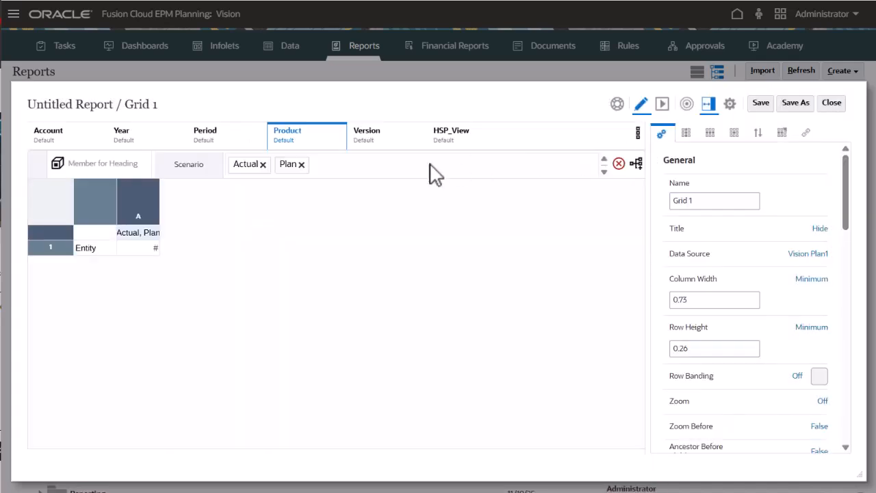
- Add the Act vs Plan member to the Scenario column's selection
{"action": "left_click", "coordinate": [405, 166]}
{"action": "type", "text": "Act"}
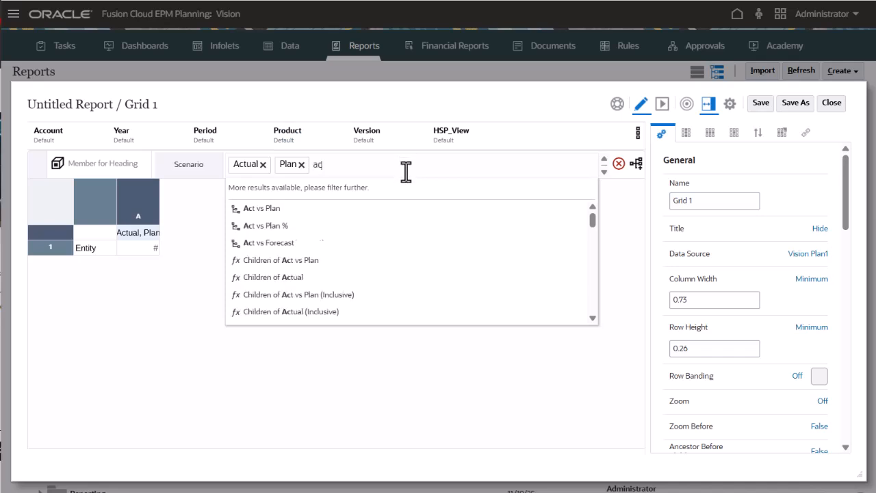
{"action": "left_click", "coordinate": [397, 208]}
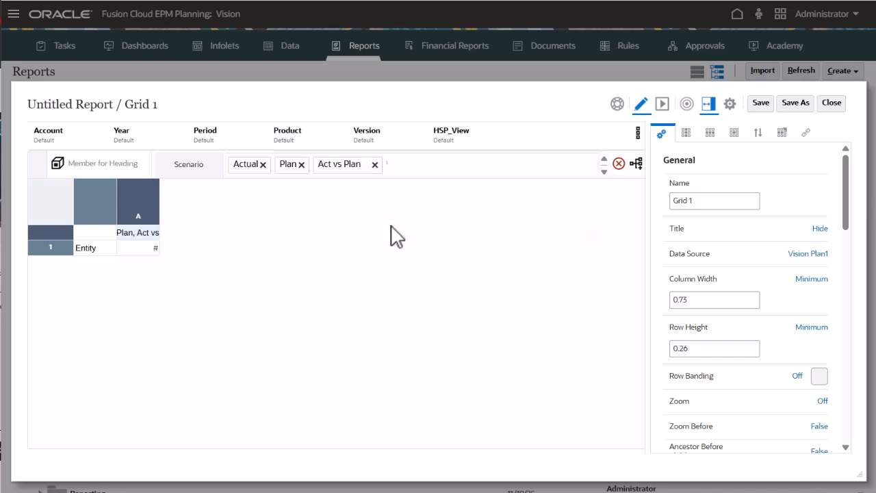
- Replace the Entity row's member selection with Children of 403 and 403
{"action": "right_click", "coordinate": [106, 253]}
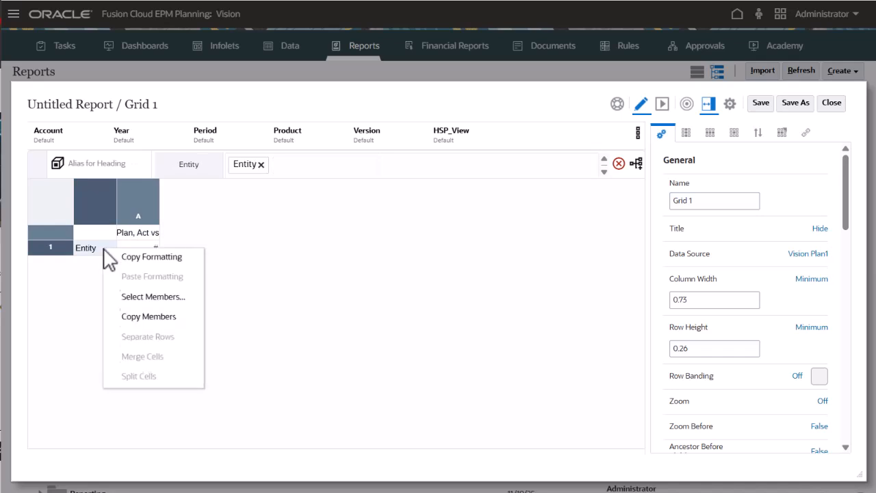
{"action": "left_click", "coordinate": [130, 300]}
{"action": "type", "text": "403"}
{"action": "key", "text": "Return"}
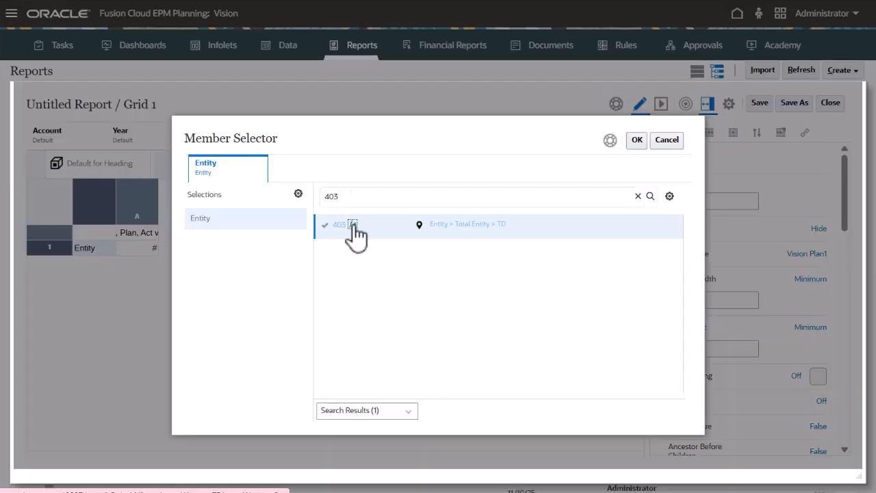
{"action": "left_click", "coordinate": [353, 224]}
{"action": "left_click", "coordinate": [362, 257]}
{"action": "left_click", "coordinate": [321, 225]}
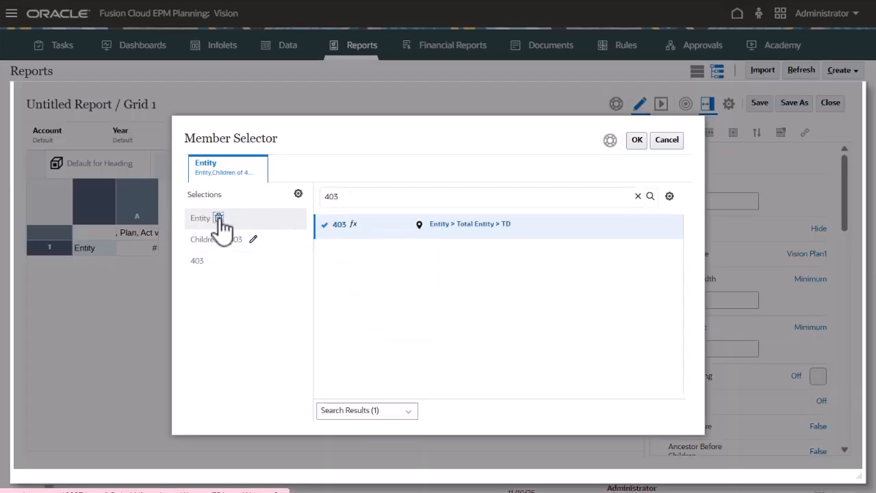
{"action": "left_click", "coordinate": [636, 139]}
- Separate the Actual, Plan and Act vs Plan members into individual columns
{"action": "left_click", "coordinate": [140, 234]}
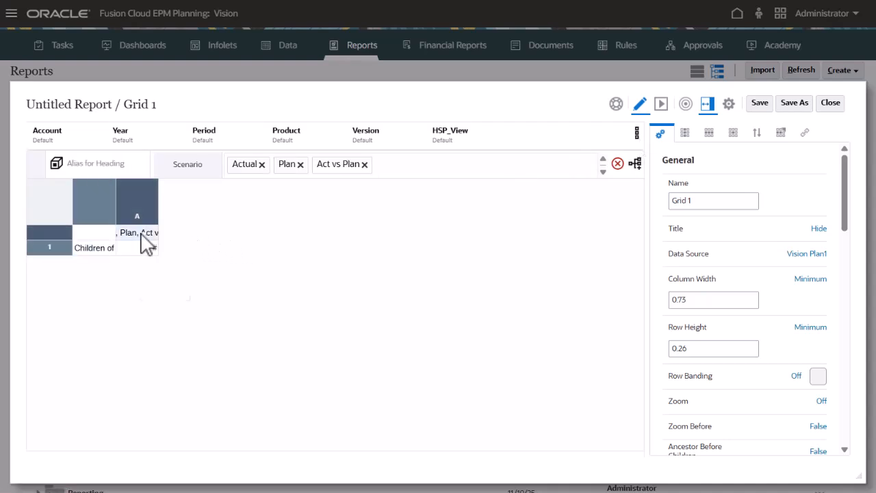
{"action": "right_click", "coordinate": [140, 234]}
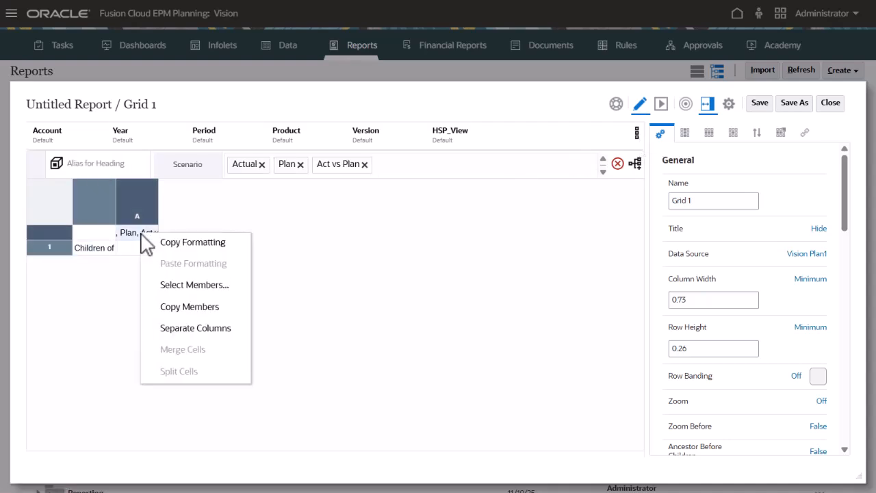
{"action": "left_click", "coordinate": [226, 328]}
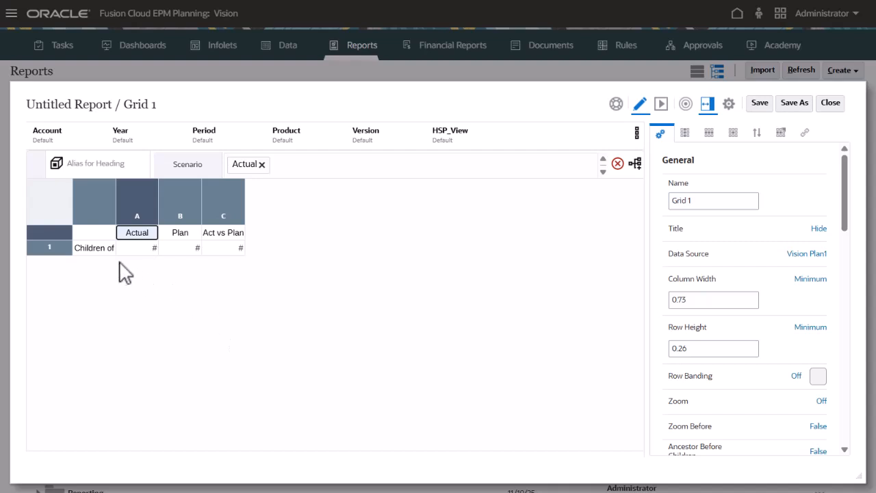
- Separate the Entity members into individual rows and insert a separator row before the 403 row
{"action": "left_click", "coordinate": [103, 248]}
{"action": "right_click", "coordinate": [103, 249]}
{"action": "left_click", "coordinate": [172, 346]}
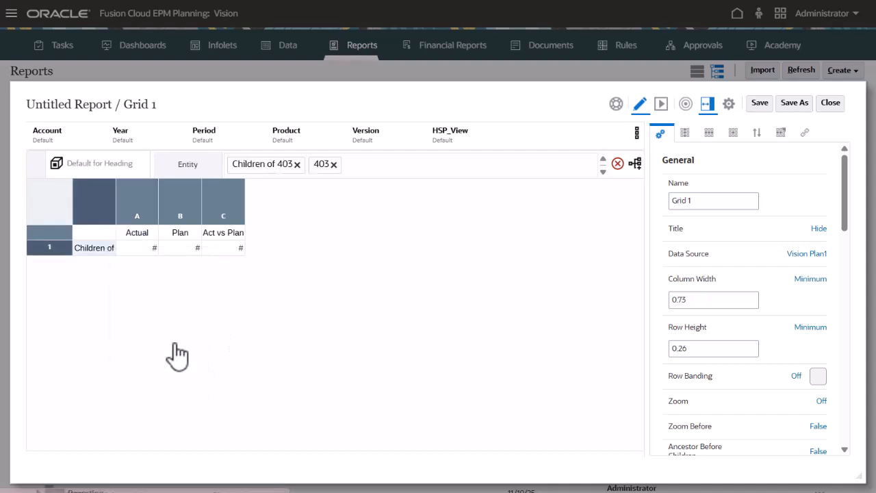
{"action": "right_click", "coordinate": [59, 264]}
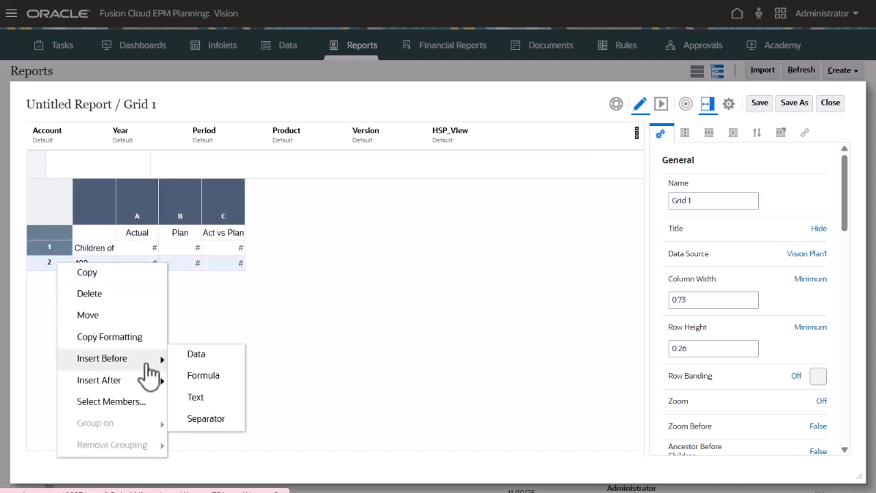
{"action": "left_click", "coordinate": [215, 419]}
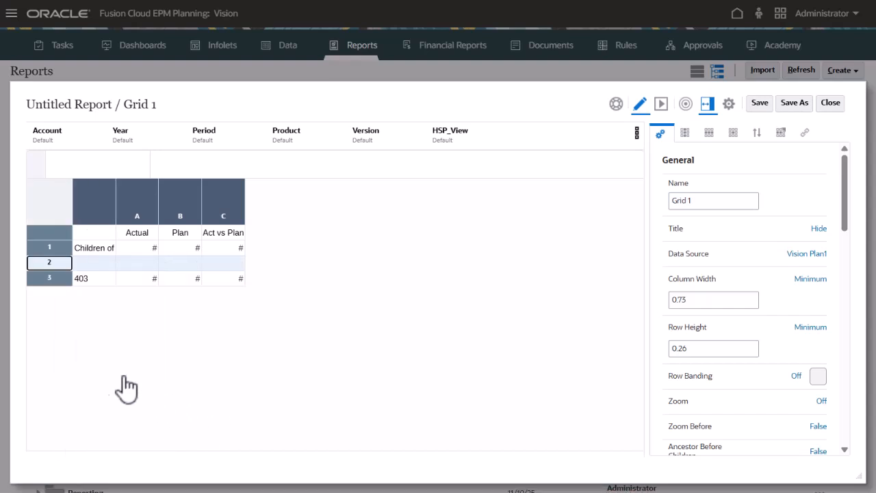
{"action": "left_click", "coordinate": [176, 273]}
- Insert a formula column after Act vs Plan with the formula VARIANCEPERCENT([A],[B])
{"action": "left_click", "coordinate": [219, 212]}
{"action": "right_click", "coordinate": [219, 212]}
{"action": "mouse_move", "coordinate": [246, 317]}
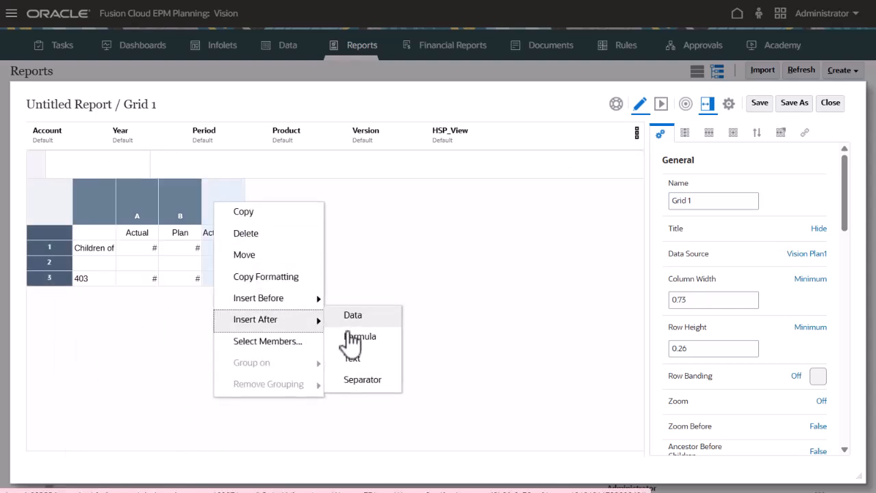
{"action": "left_click", "coordinate": [359, 335]}
{"action": "left_click", "coordinate": [631, 168]}
{"action": "type", "text": "variance"}
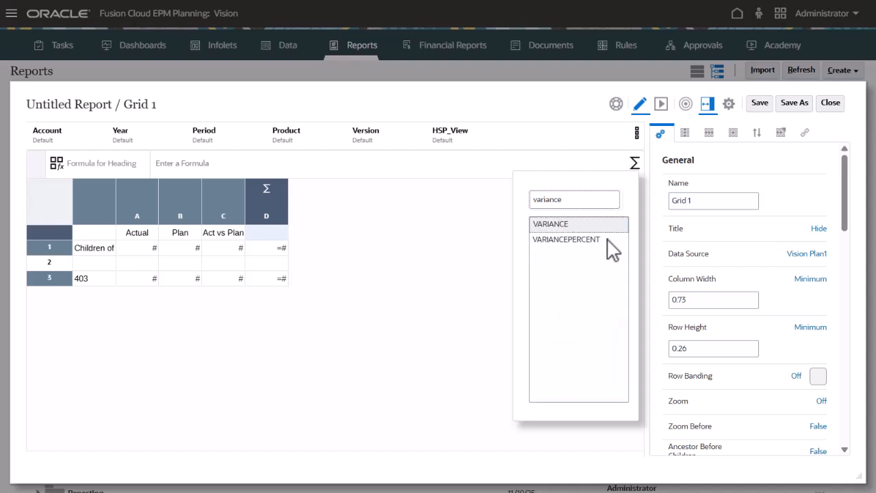
{"action": "left_click", "coordinate": [608, 239]}
{"action": "type", "text": "[A],[B]"}
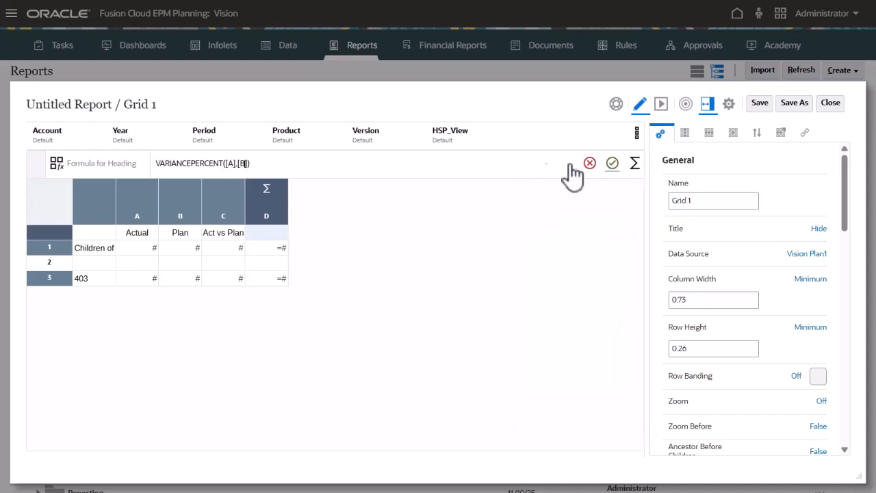
{"action": "left_click", "coordinate": [612, 164]}
- Give the formula column a custom text heading of "Actual vs. Plan %"
{"action": "left_click", "coordinate": [57, 164]}
{"action": "left_click", "coordinate": [96, 198]}
{"action": "triple_click", "coordinate": [198, 163]}
{"action": "type", "text": "Actual vs. Plan %"}
{"action": "left_click", "coordinate": [487, 165]}
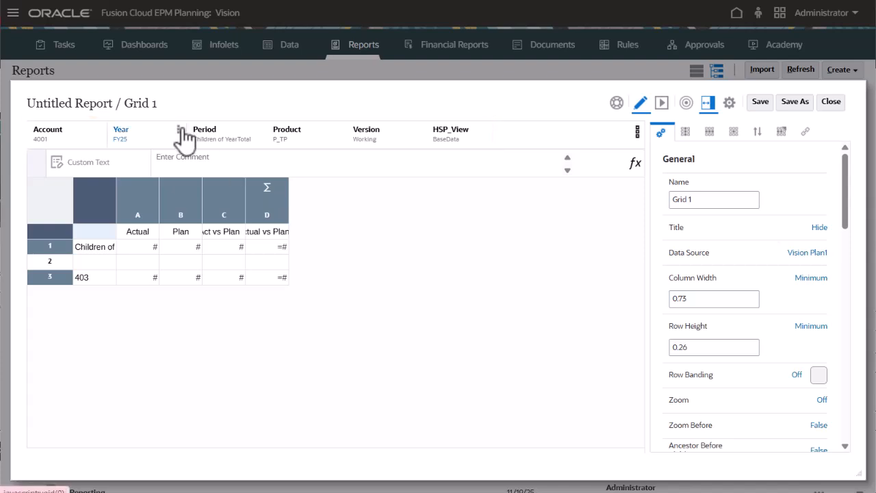
- Check the Year dimension's POV options and preview the grid
{"action": "right_click", "coordinate": [185, 135]}
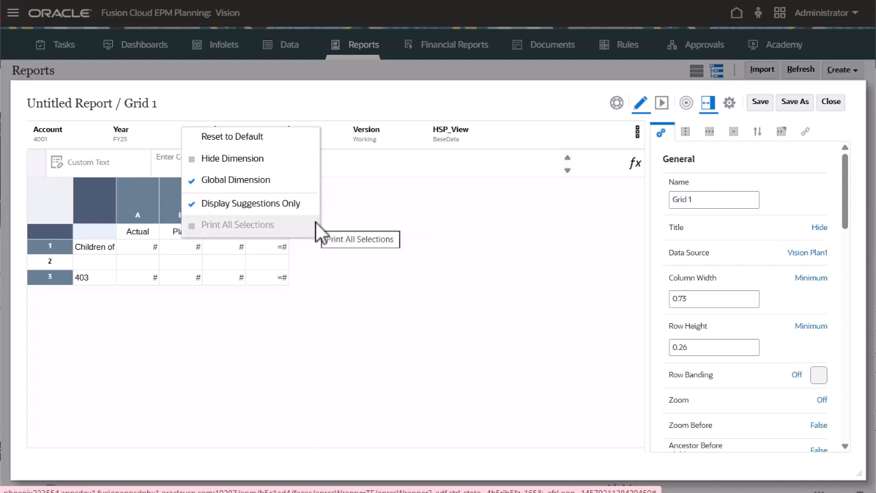
{"action": "left_click", "coordinate": [369, 232]}
{"action": "left_click", "coordinate": [660, 108]}
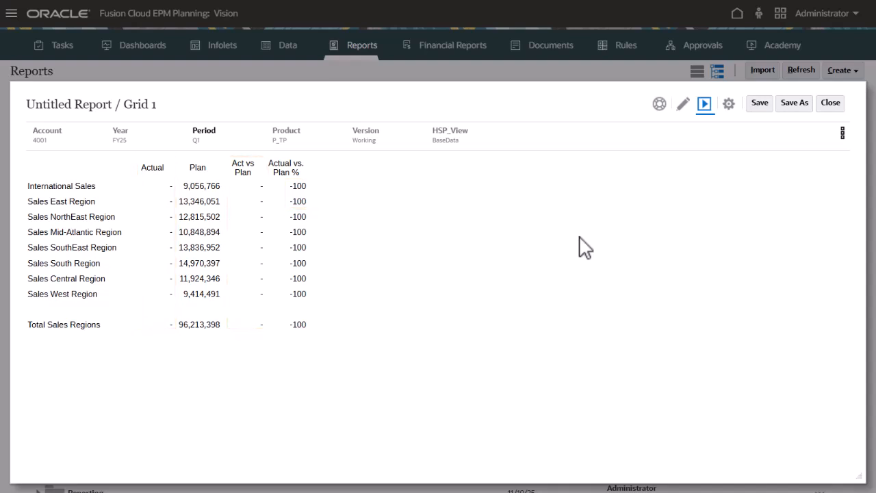
- Return to editing the grid and turn on its No Data suppression
{"action": "left_click", "coordinate": [683, 104]}
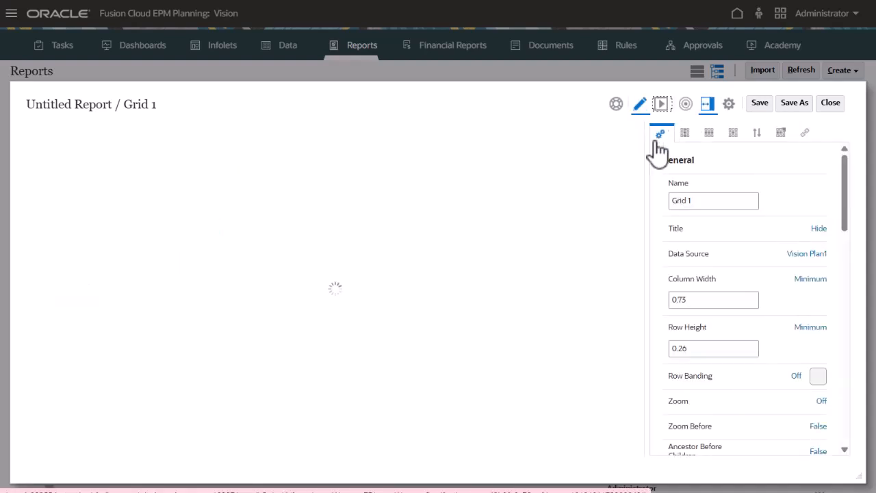
{"action": "scroll", "coordinate": [779, 266], "scroll_direction": "down", "scroll_amount": 1}
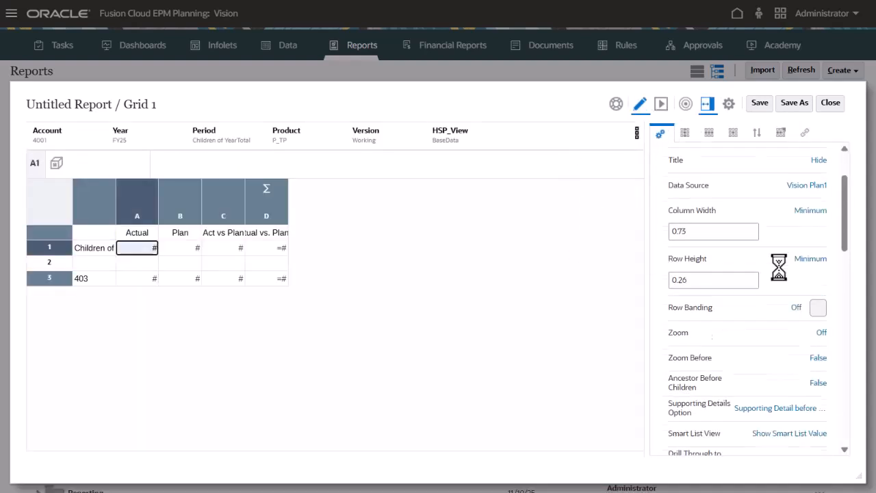
{"action": "scroll", "coordinate": [779, 267], "scroll_direction": "down", "scroll_amount": 10}
{"action": "scroll", "coordinate": [779, 267], "scroll_direction": "down", "scroll_amount": 2}
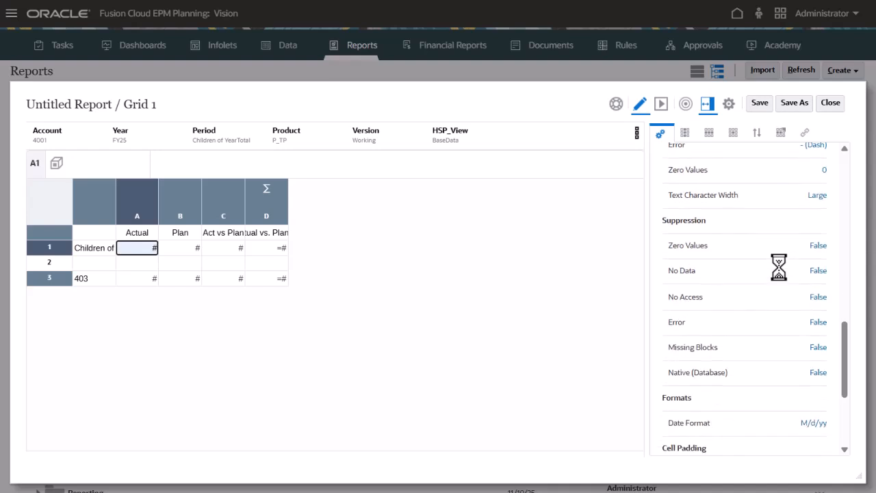
{"action": "left_click", "coordinate": [819, 271]}
{"action": "scroll", "coordinate": [828, 284], "scroll_direction": "up", "scroll_amount": 13}
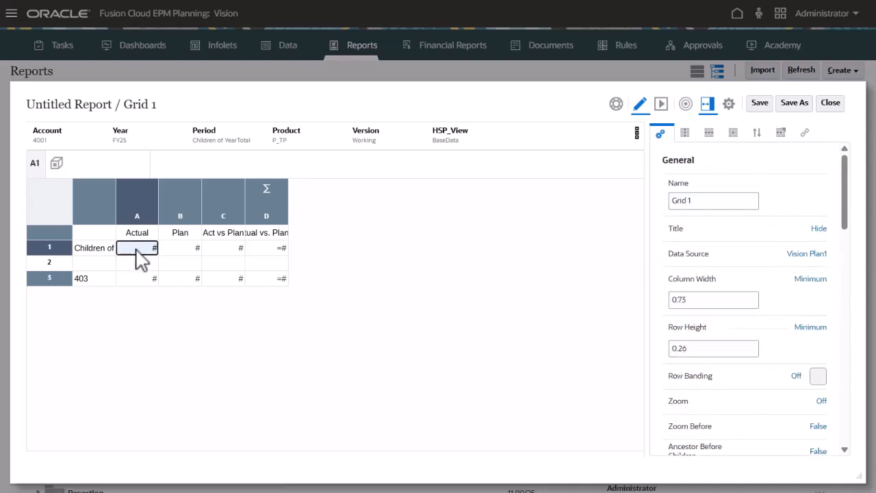
- Format negative numbers in all data cells with "(" as prefix, ")" as suffix, and red color
{"action": "left_click_drag", "start_coordinate": [212, 263], "coordinate": [281, 281]}
{"action": "left_click", "coordinate": [735, 134]}
{"action": "left_click", "coordinate": [822, 211]}
{"action": "double_click", "coordinate": [775, 294]}
{"action": "type", "text": "("}
{"action": "left_click", "coordinate": [775, 316]}
{"action": "type", "text": ")"}
{"action": "left_click", "coordinate": [770, 338]}
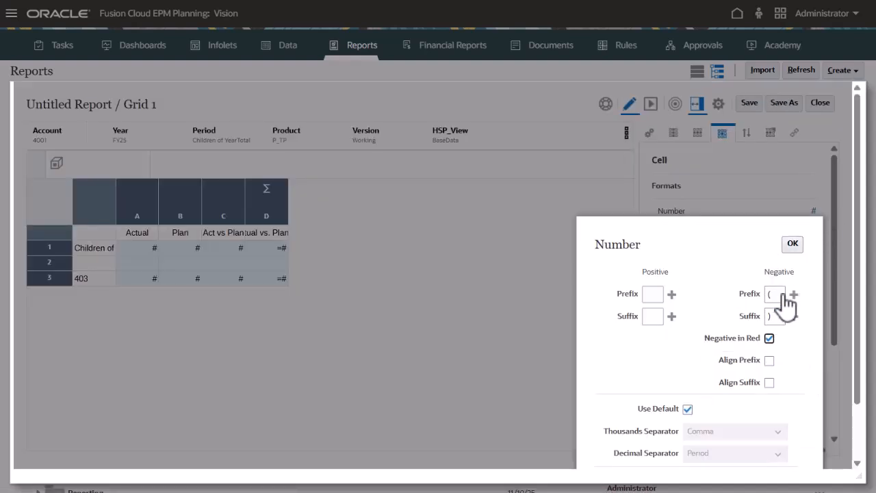
{"action": "left_click", "coordinate": [793, 243]}
- Give the column heading cells a white font and a #003463 background color
{"action": "left_click", "coordinate": [524, 270]}
{"action": "left_click", "coordinate": [761, 265]}
{"action": "left_click", "coordinate": [646, 340]}
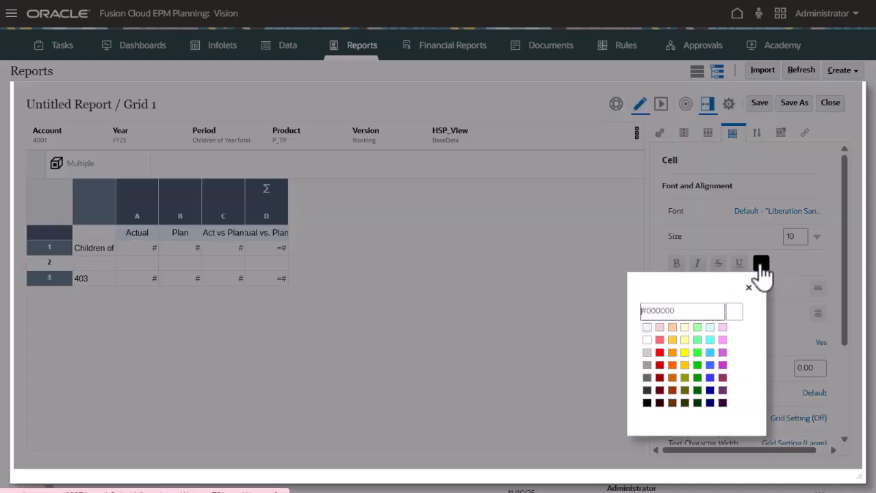
{"action": "left_click", "coordinate": [748, 288]}
{"action": "scroll", "coordinate": [759, 322], "scroll_direction": "down", "scroll_amount": 3}
{"action": "left_click", "coordinate": [818, 382]}
{"action": "left_click", "coordinate": [744, 247]}
{"action": "type", "text": "#003463"}
{"action": "key", "text": "Return"}
- Format column D's numbers with positive suffix "%", negative suffix ")%" and 2 decimal places
{"action": "left_click_drag", "start_coordinate": [282, 248], "coordinate": [280, 276]}
{"action": "left_click", "coordinate": [820, 212]}
{"action": "left_click", "coordinate": [659, 316]}
{"action": "type", "text": "%"}
{"action": "left_click", "coordinate": [779, 316]}
{"action": "type", "text": "%"}
{"action": "scroll", "coordinate": [695, 416], "scroll_direction": "down", "scroll_amount": 1}
{"action": "double_click", "coordinate": [696, 417]}
{"action": "type", "text": "2"}
{"action": "left_click", "coordinate": [784, 184]}
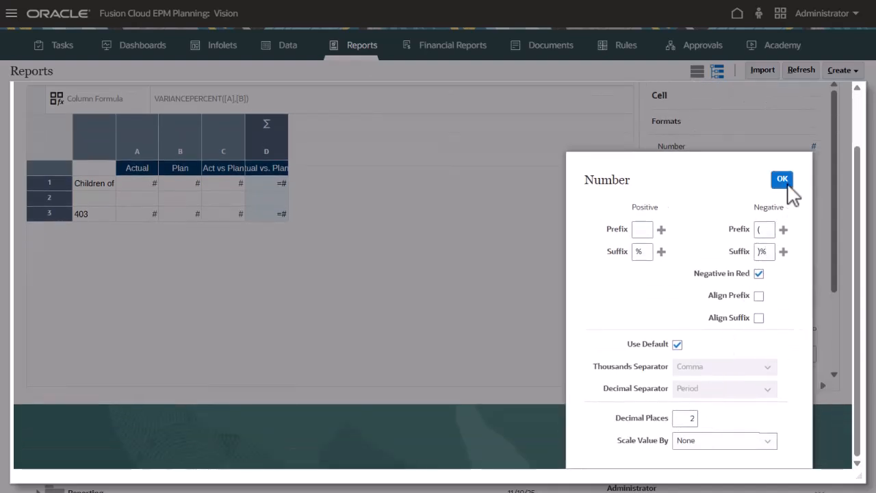
- Preview and close the grid, and save the report as Revenue by Territory in a library folder
{"action": "left_click", "coordinate": [661, 106]}
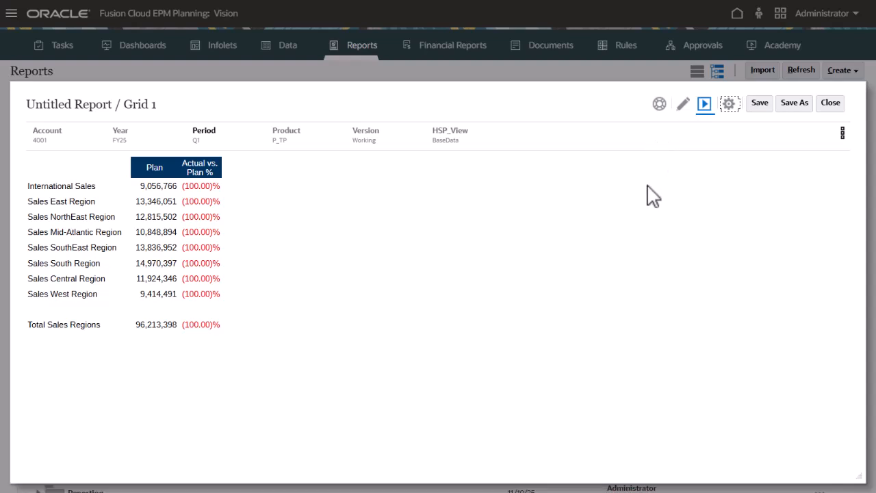
{"action": "left_click", "coordinate": [828, 104]}
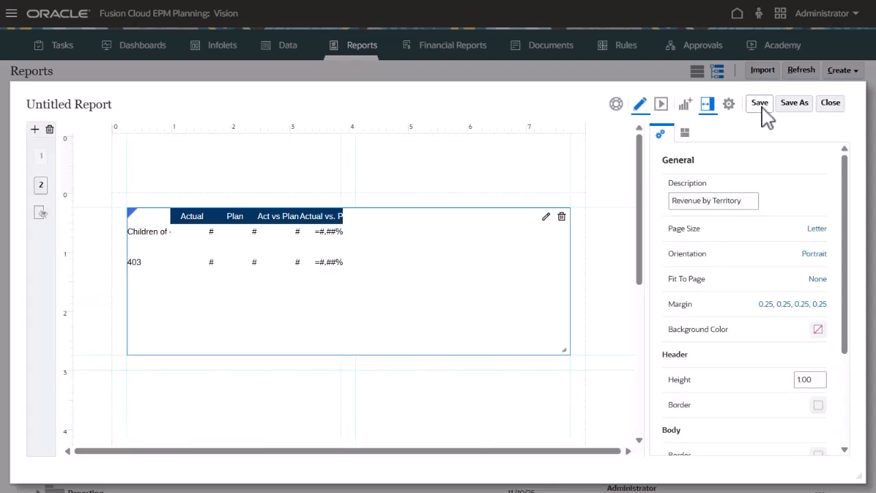
{"action": "left_click", "coordinate": [762, 104]}
{"action": "type", "text": "Revenue by Territory"}
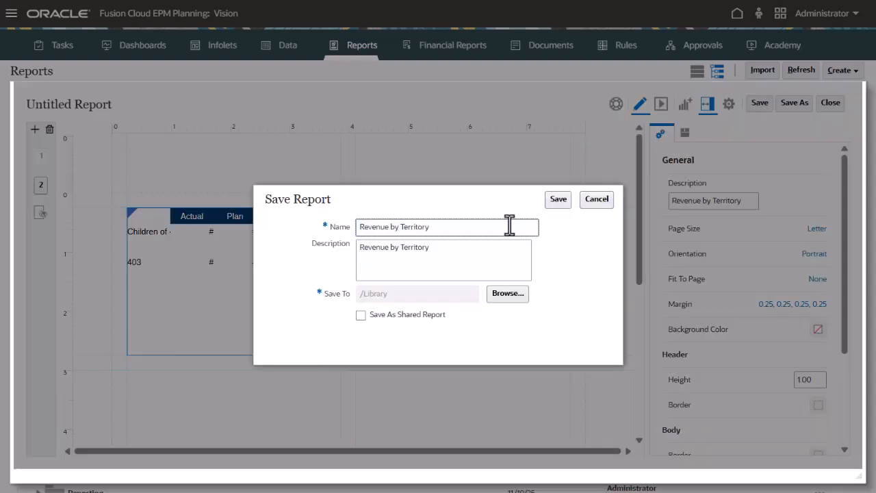
{"action": "left_click", "coordinate": [517, 296]}
{"action": "double_click", "coordinate": [236, 396]}
{"action": "left_click", "coordinate": [669, 100]}
{"action": "left_click", "coordinate": [560, 200]}
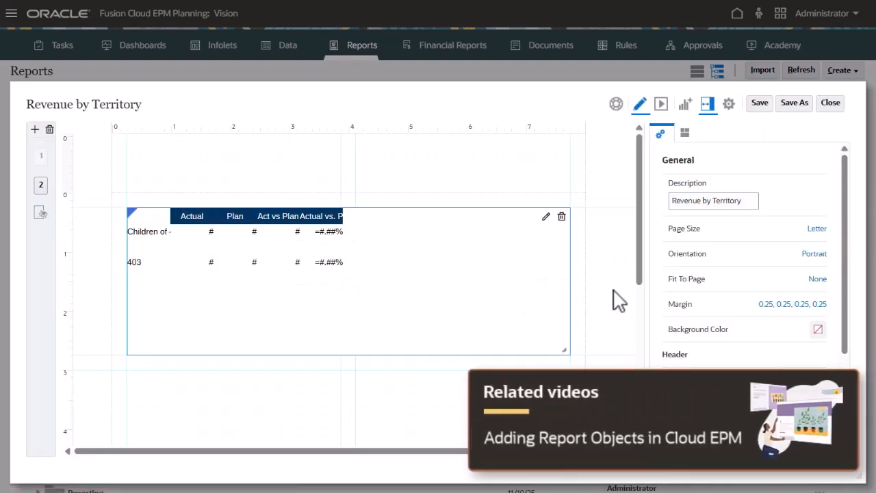